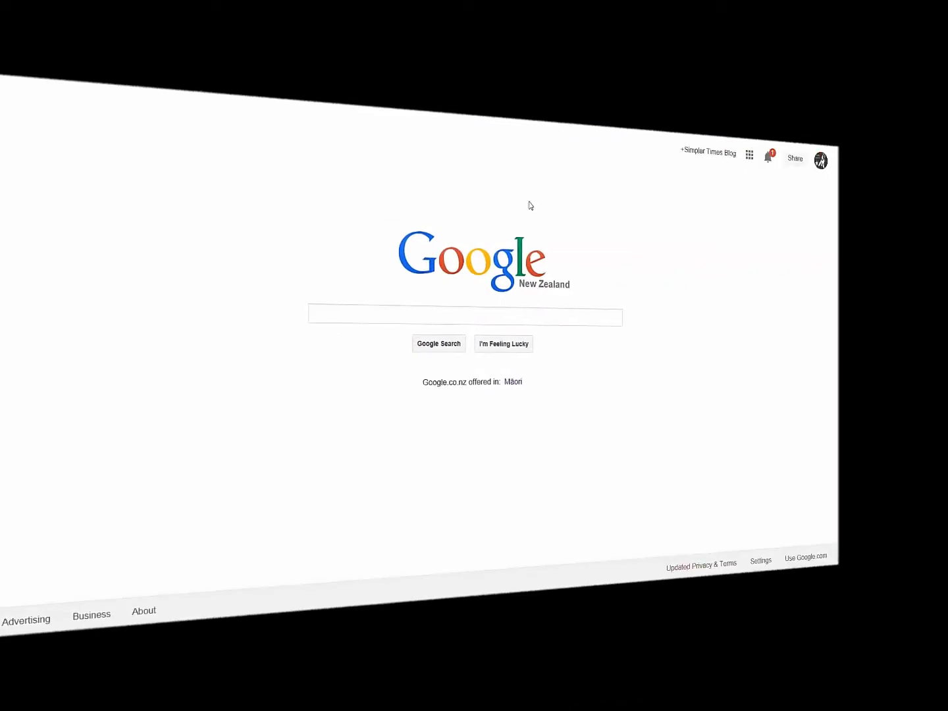
# Search Google for 'godaddy' and open GoDaddy's official site from the results.
pyautogui.click(331, 317)
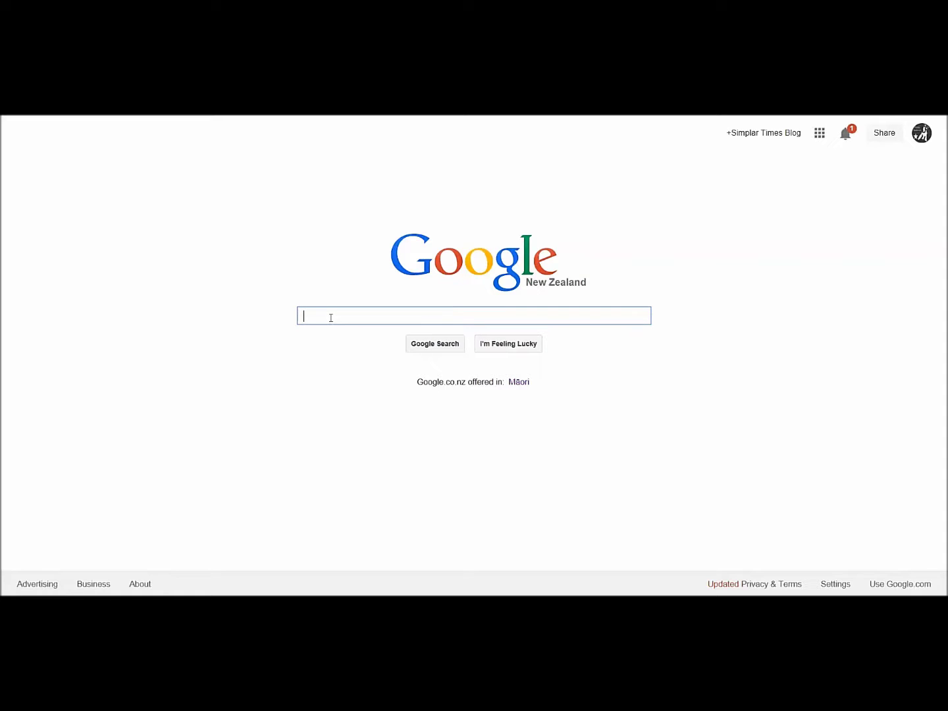
pyautogui.write('dod')
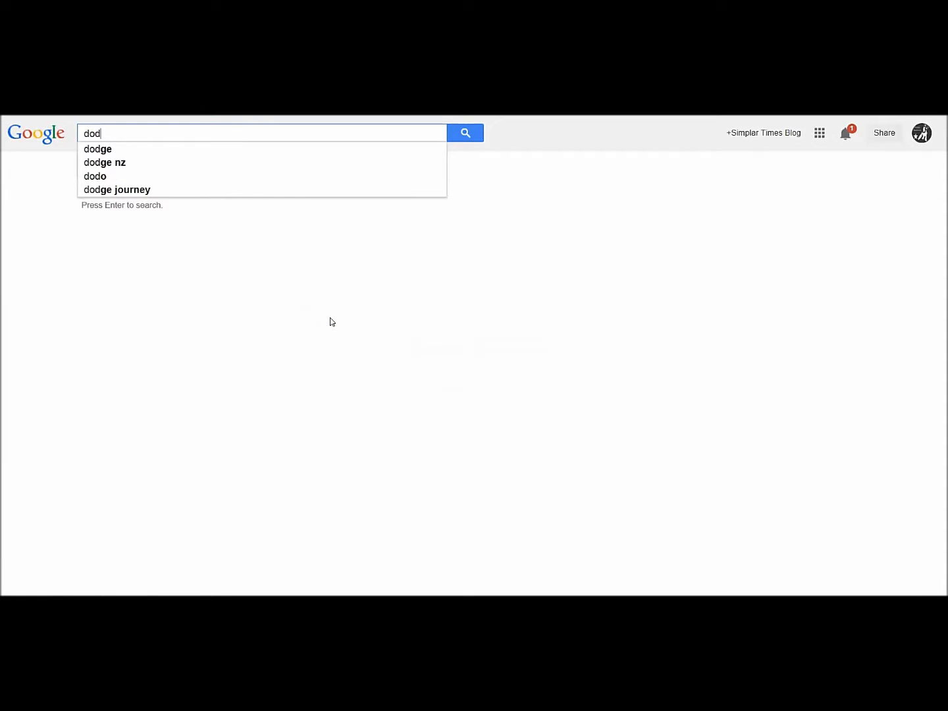
pyautogui.press('BackSpace')
pyautogui.press('BackSpace')
pyautogui.press('BackSpace')
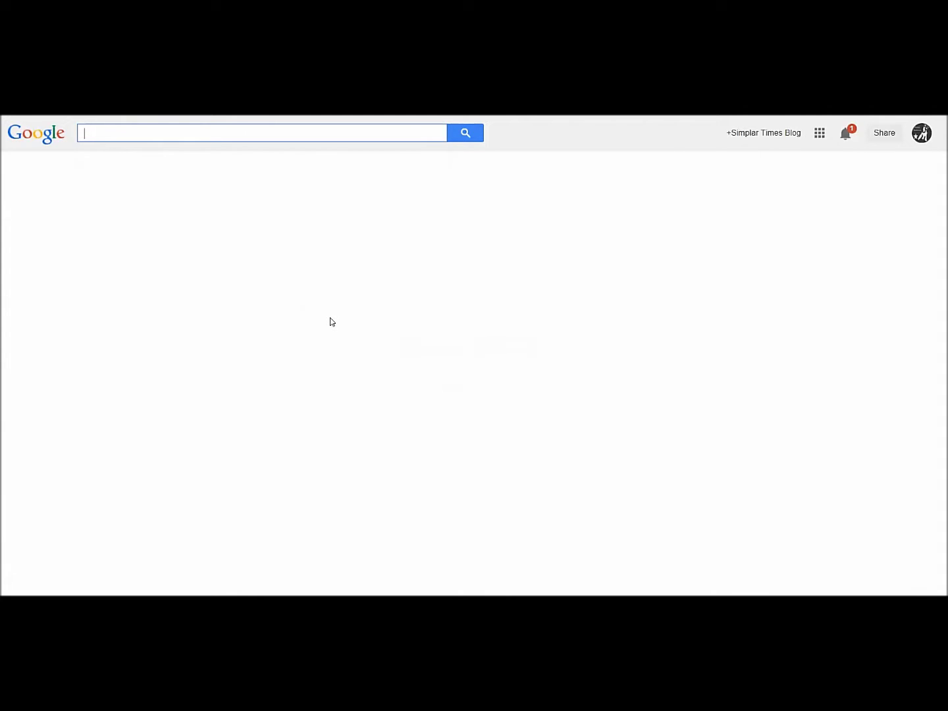
pyautogui.write('goda')
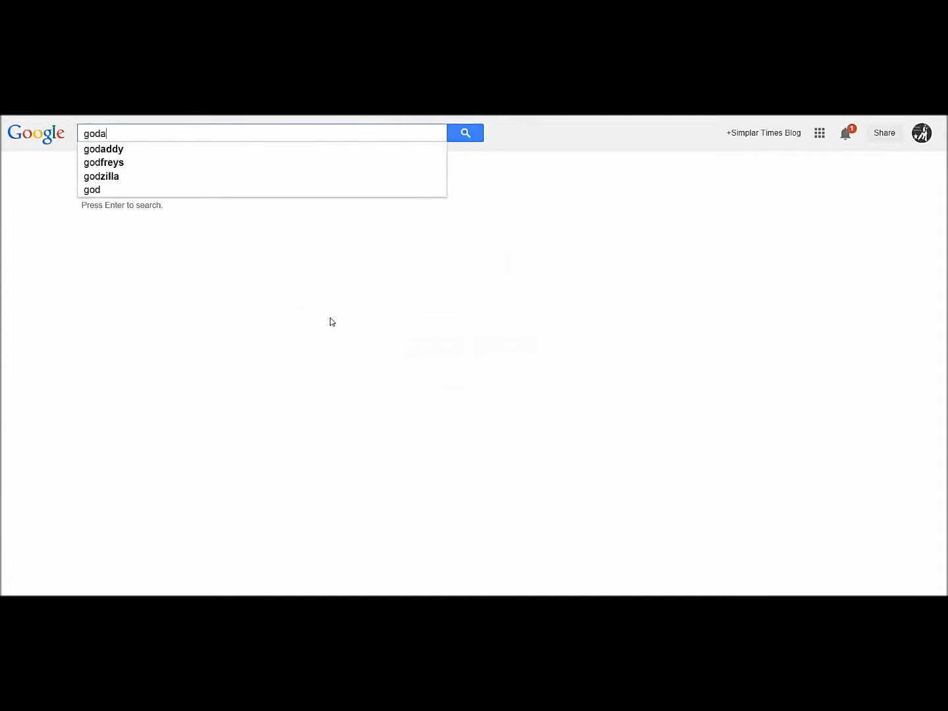
pyautogui.write('ddy')
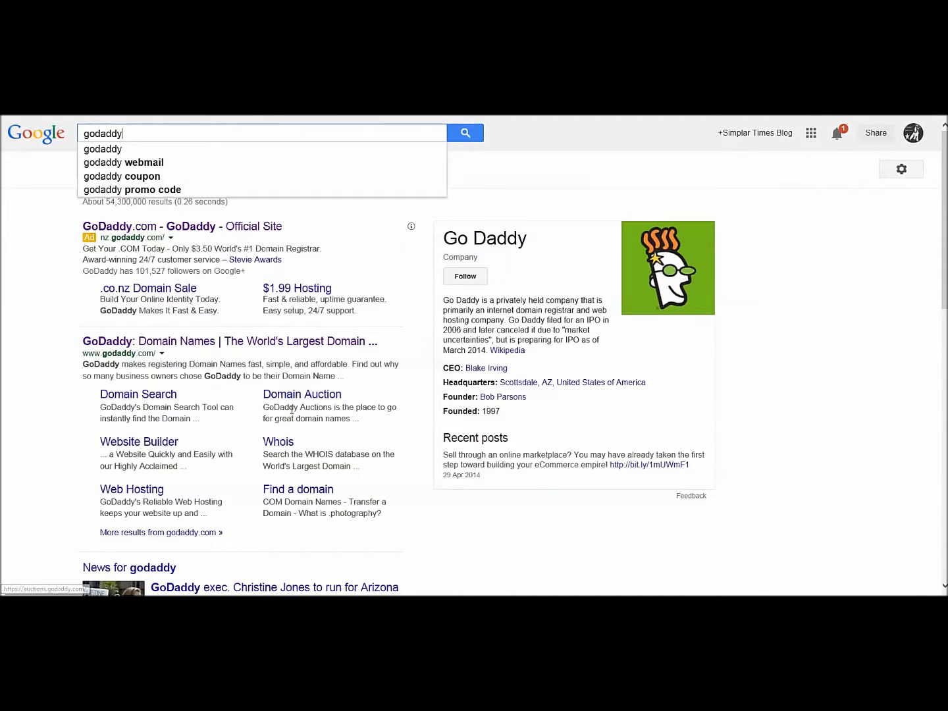
pyautogui.click(114, 342)
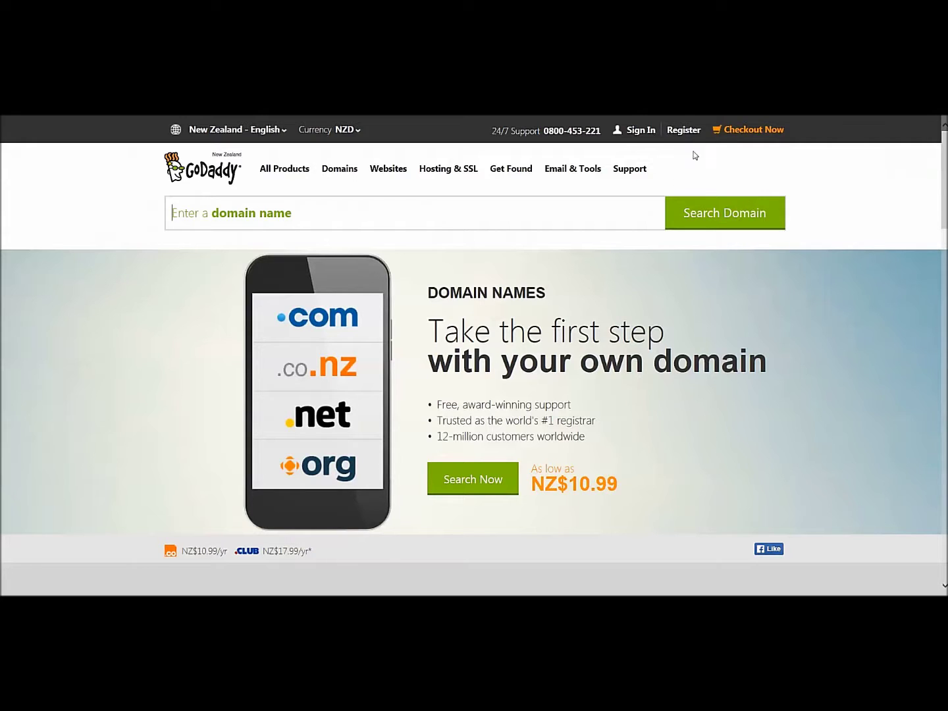
# Bring up GoDaddy's sign-in and new-customer panel from the top bar.
pyautogui.click(688, 131)
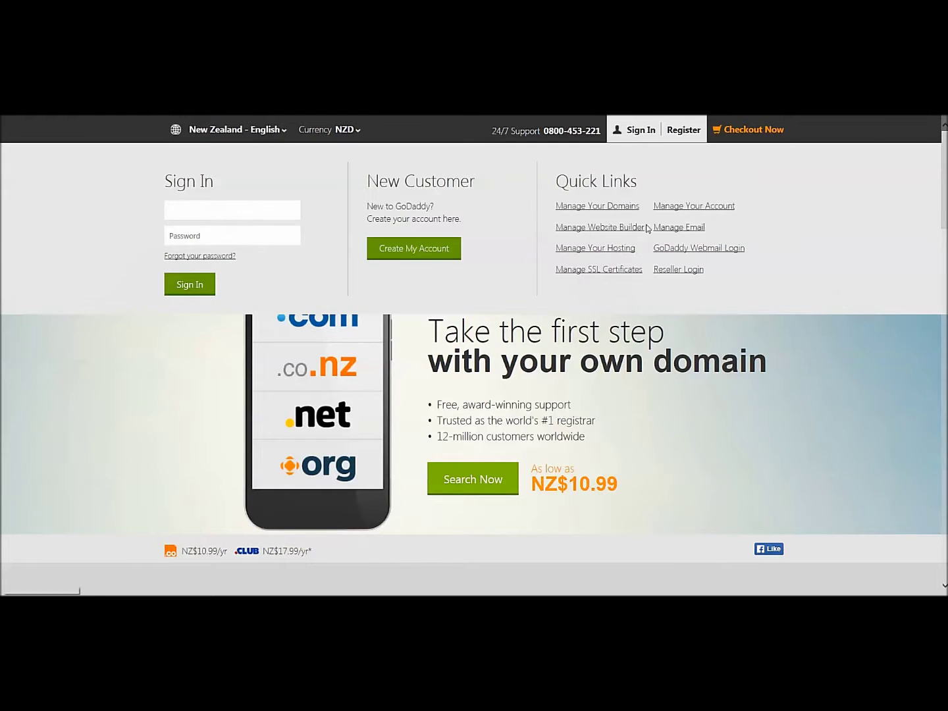
# Look over the Create Account form and its email explanation, close it, and open Sign In.
pyautogui.click(405, 256)
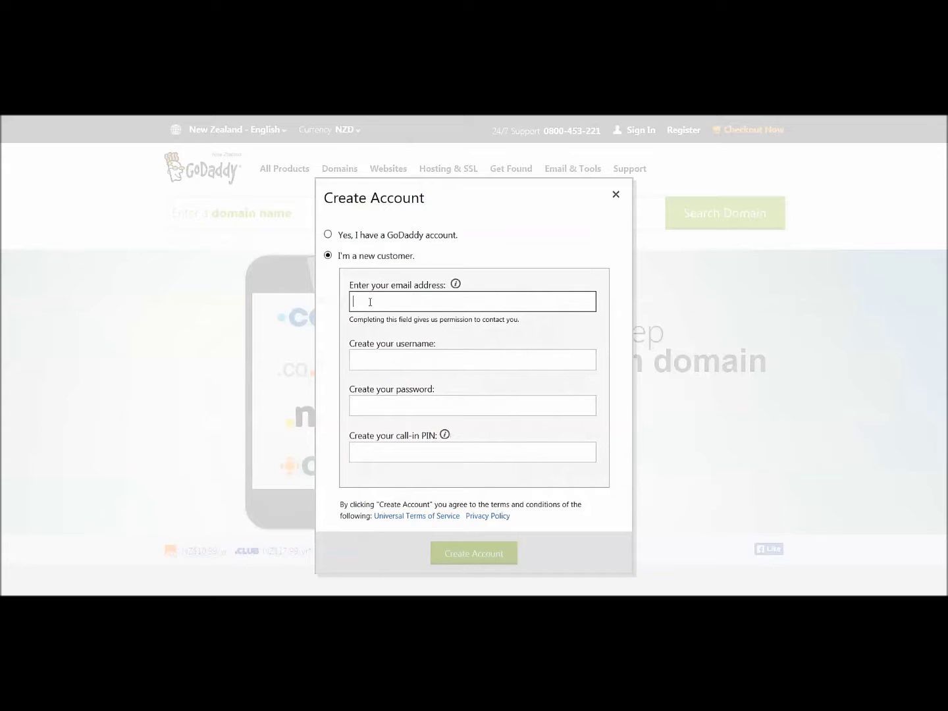
pyautogui.click(455, 284)
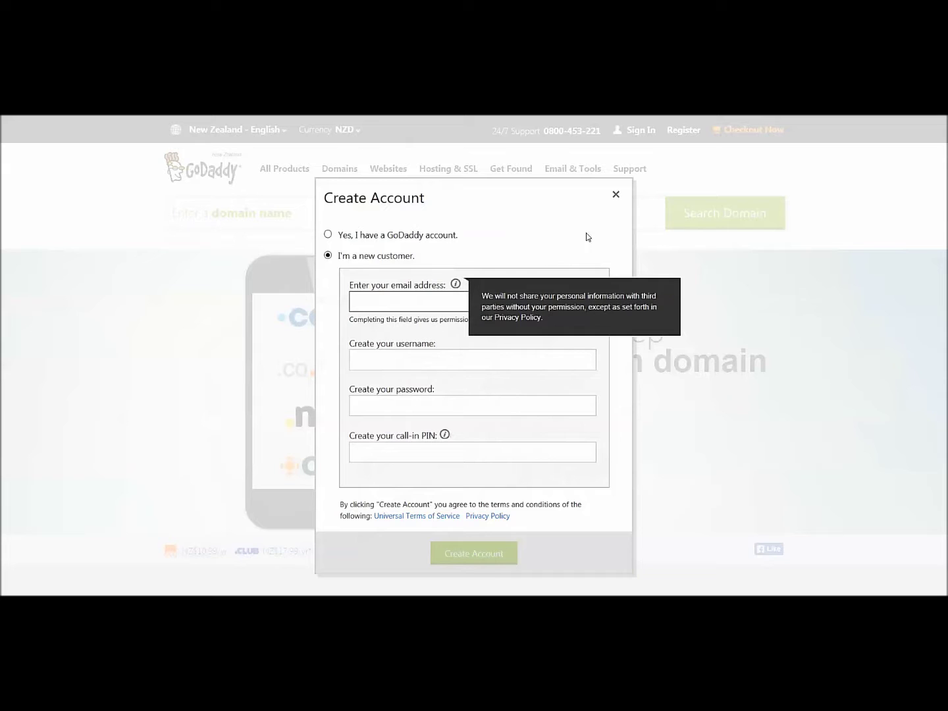
pyautogui.click(615, 196)
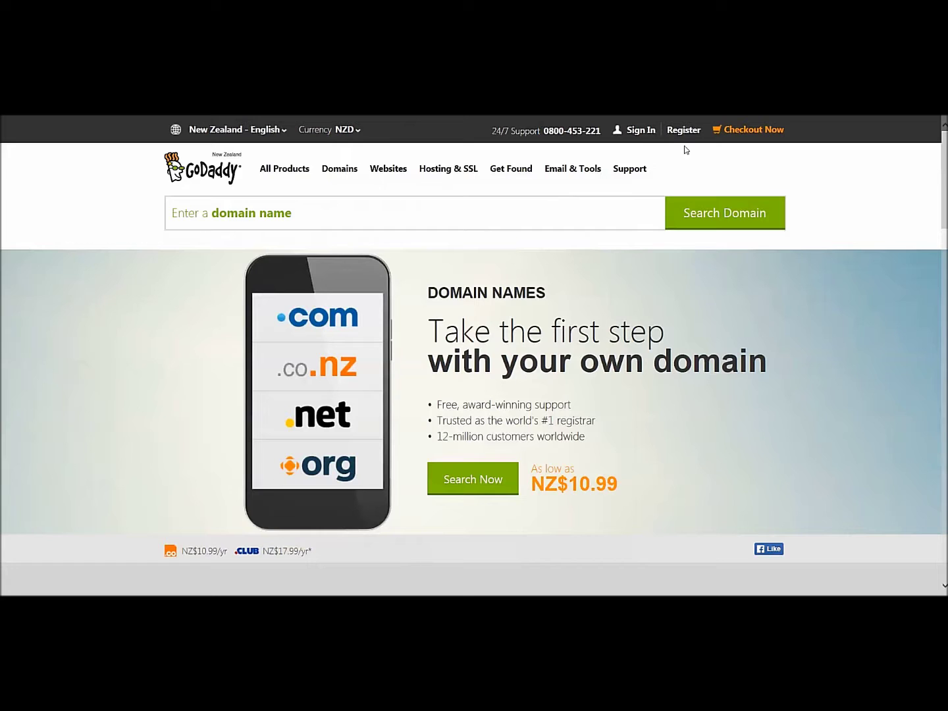
pyautogui.click(635, 132)
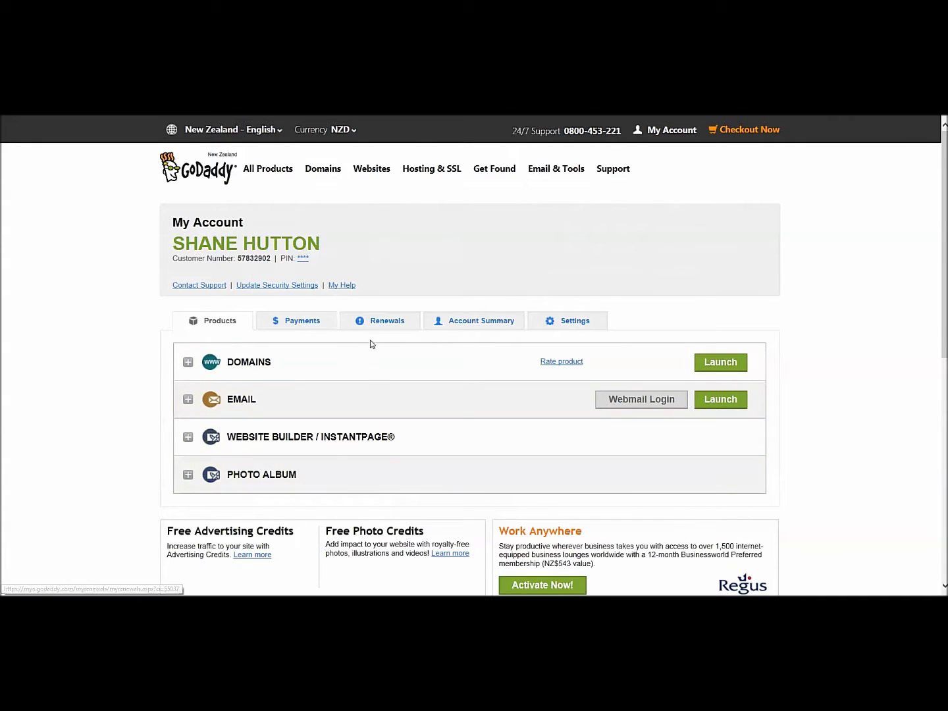
# Go to Domain Search via All Products and focus the empty domain name box.
pyautogui.click(280, 176)
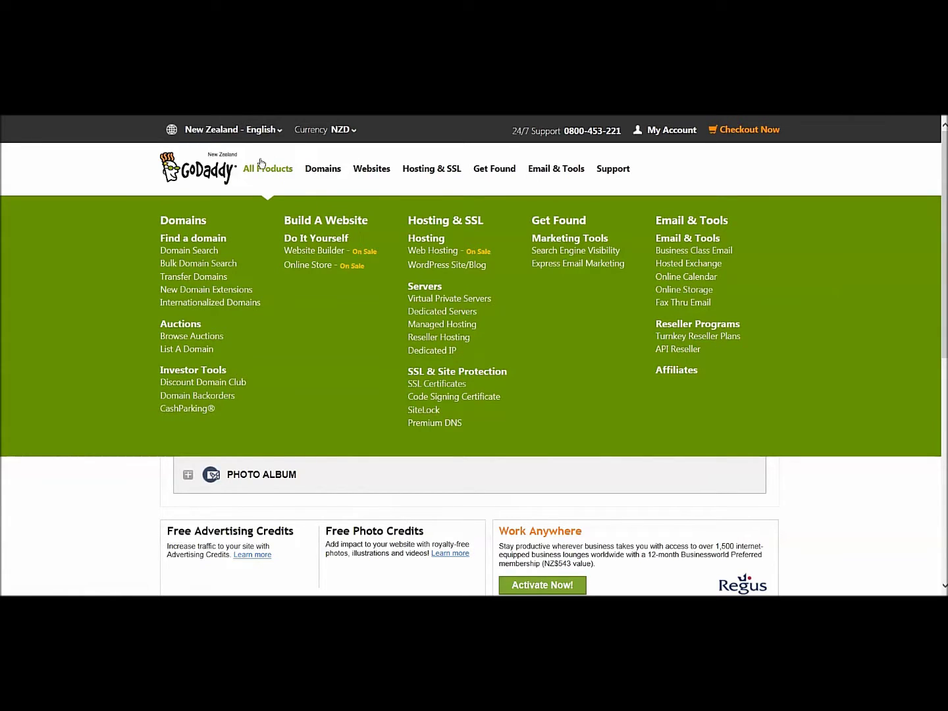
pyautogui.click(206, 253)
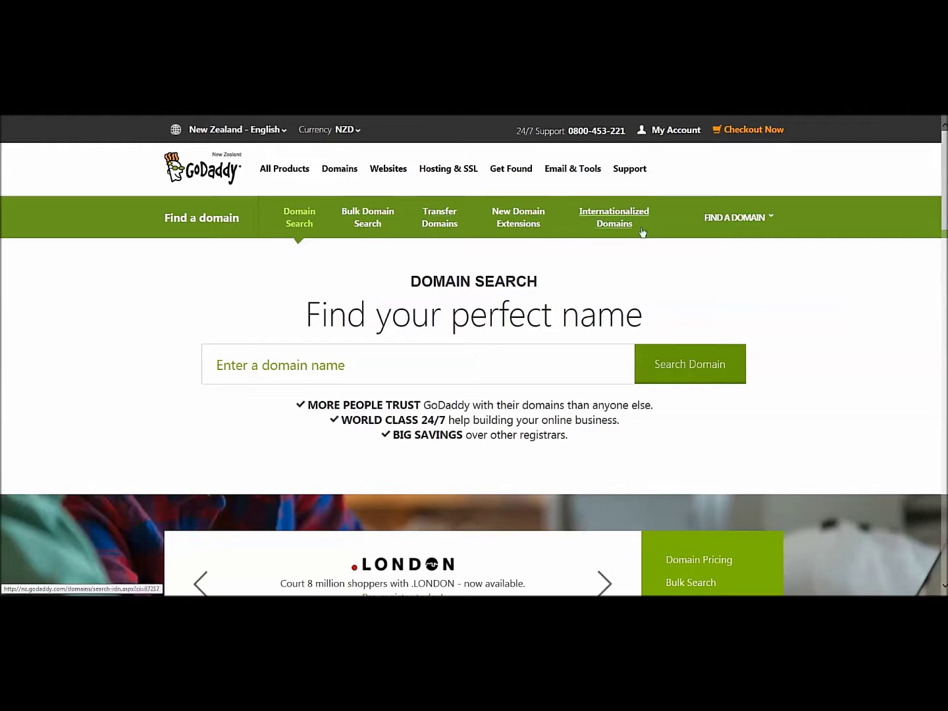
pyautogui.click(327, 359)
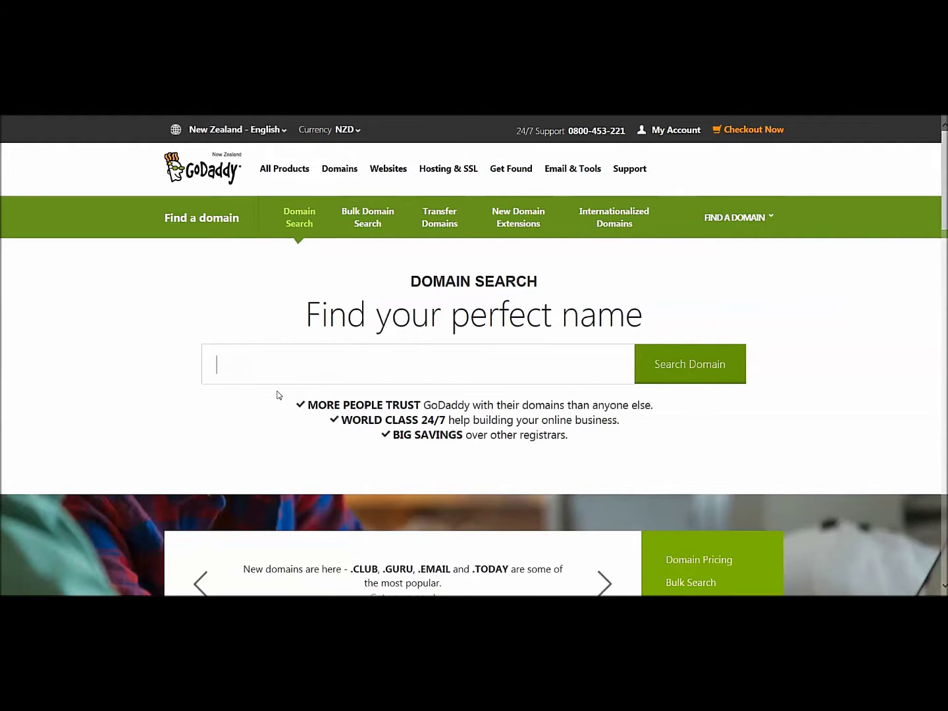
# Search for the account holder's name as a .com domain, which proves unavailable.
pyautogui.write('shanehutton')
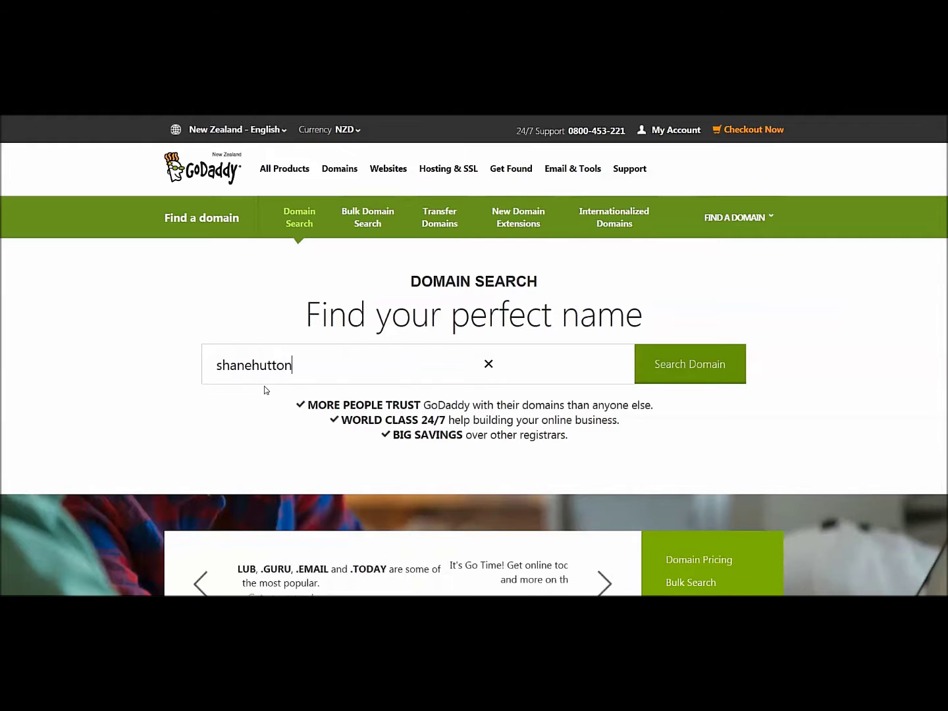
pyautogui.write('.com')
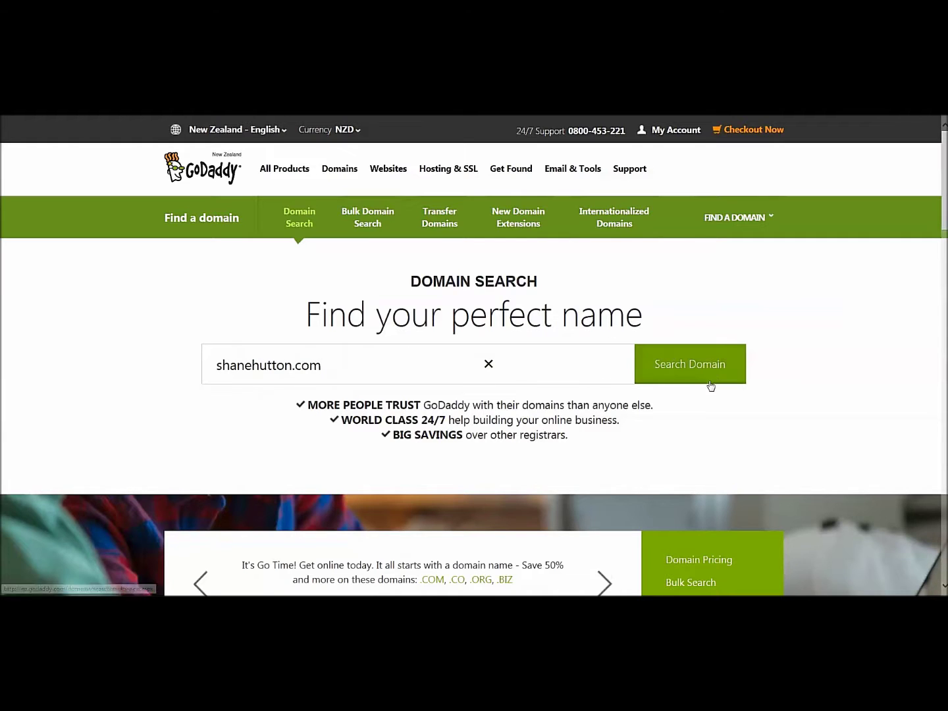
pyautogui.click(674, 365)
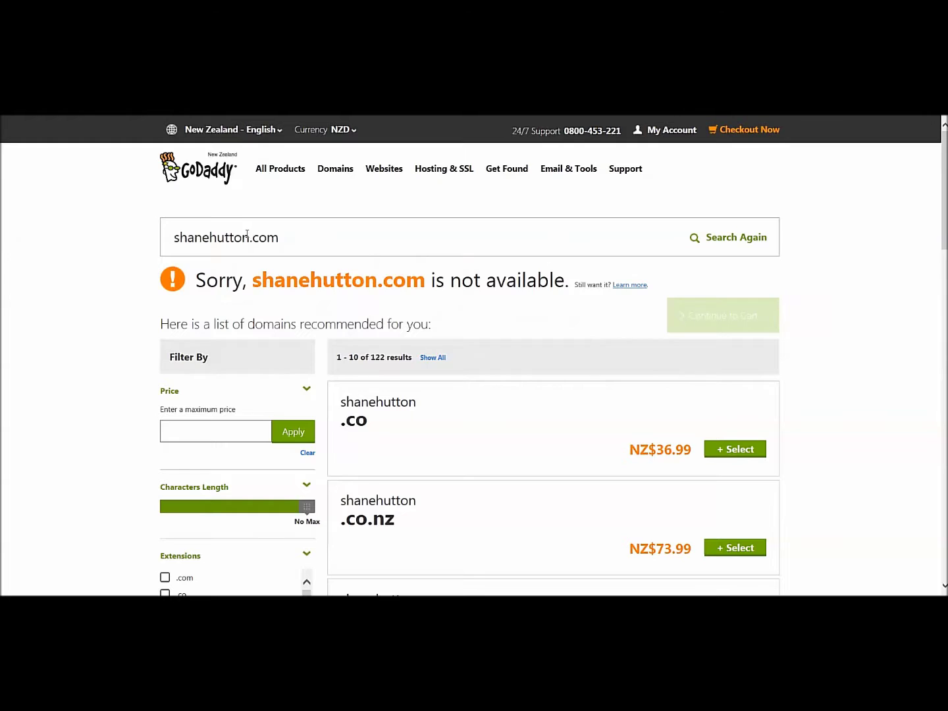
# Insert 2014 before .com in the domain name and search again.
pyautogui.click(249, 237)
pyautogui.write('2014')
pyautogui.click(728, 243)
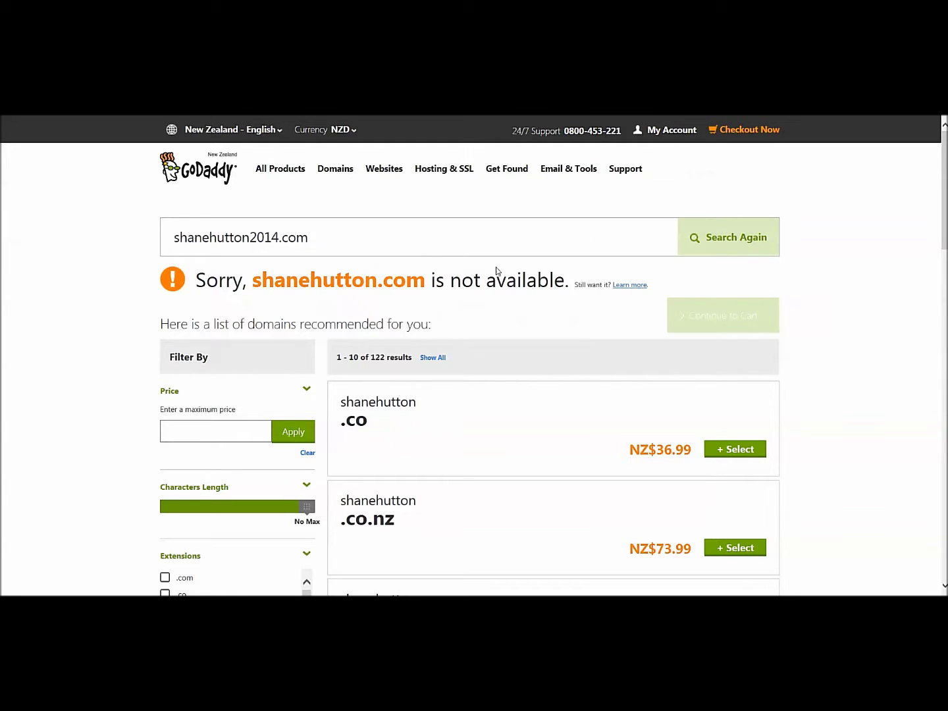
pyautogui.press('Return')
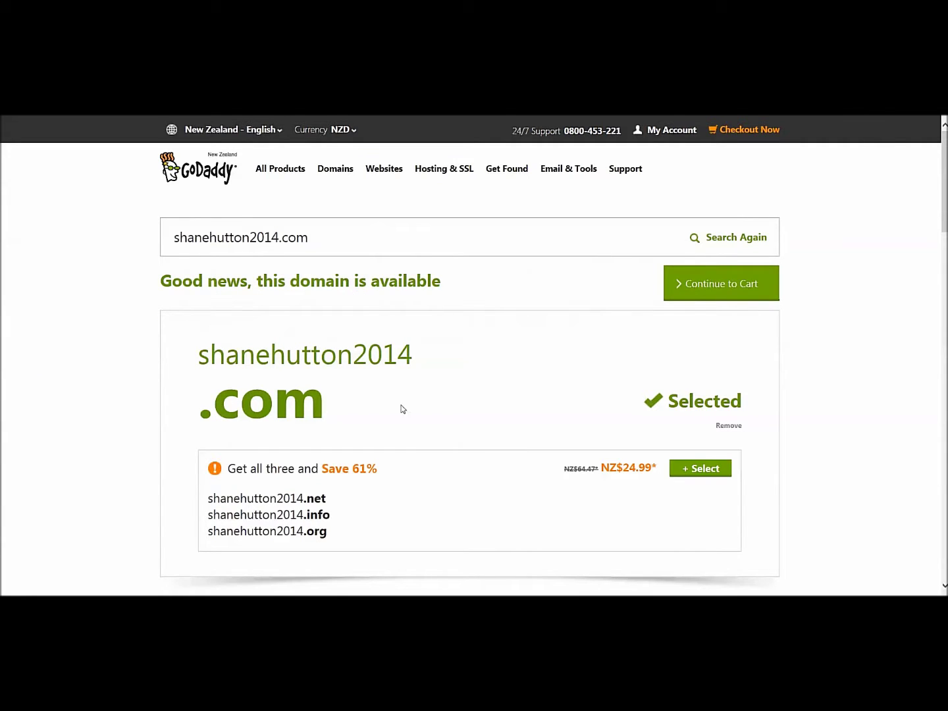
pyautogui.scroll(-5, 669, 474)
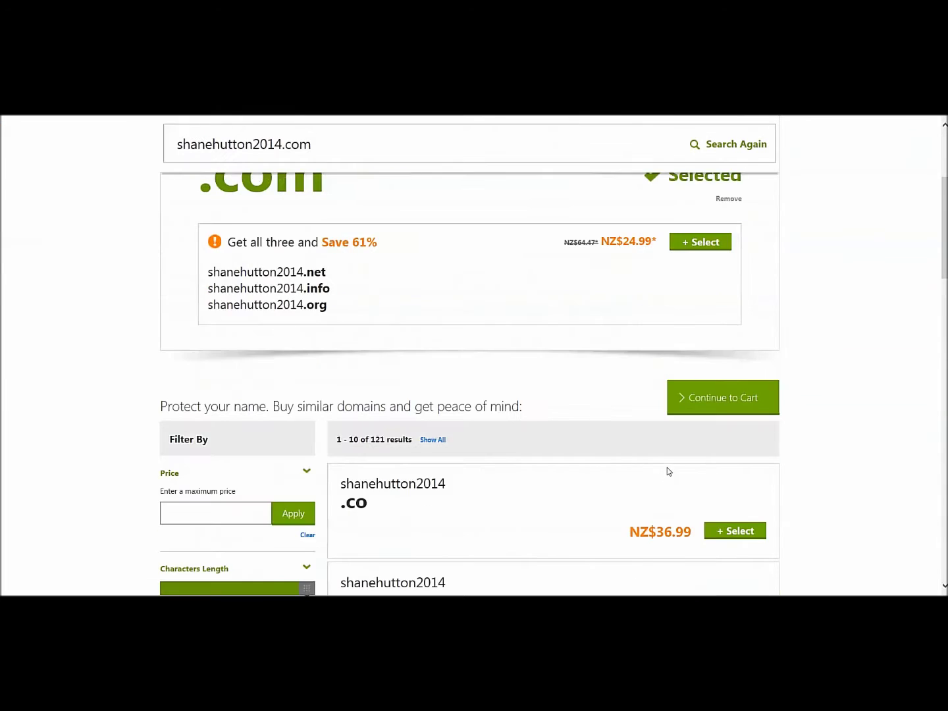
pyautogui.scroll(7, 667, 468)
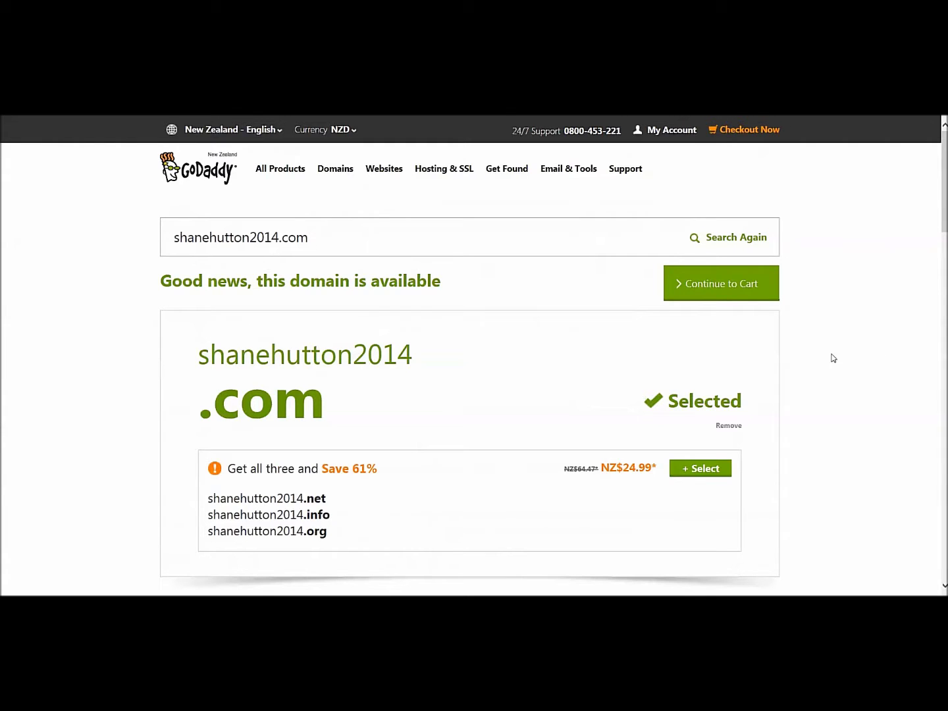
pyautogui.click(725, 287)
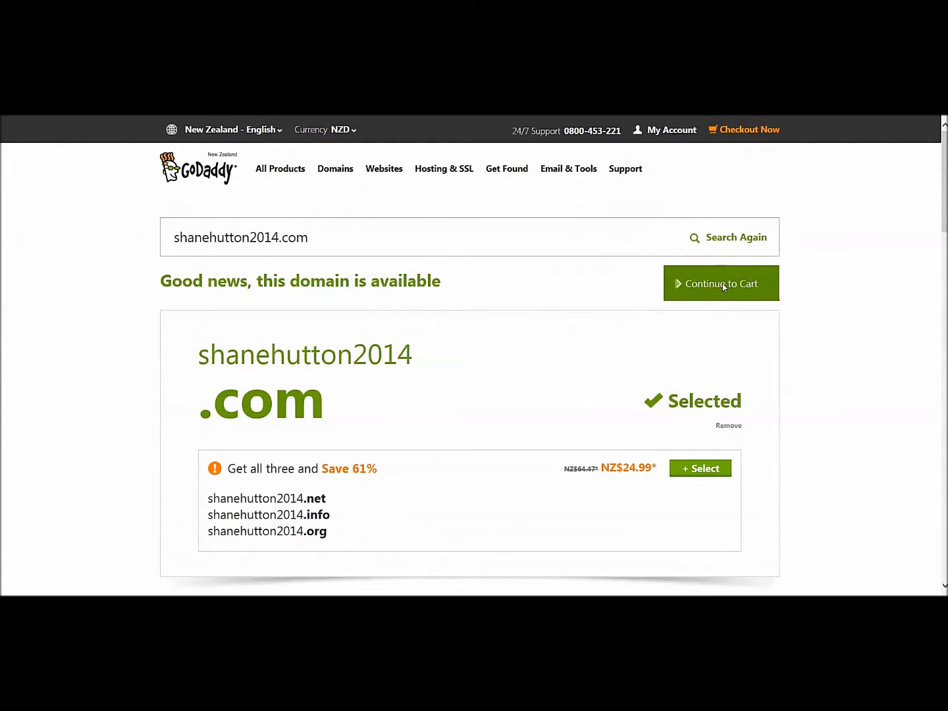
# Continue to the add-ons page for the .com domain, leaving hosting unticked and email at No Thanks.
pyautogui.click(723, 301)
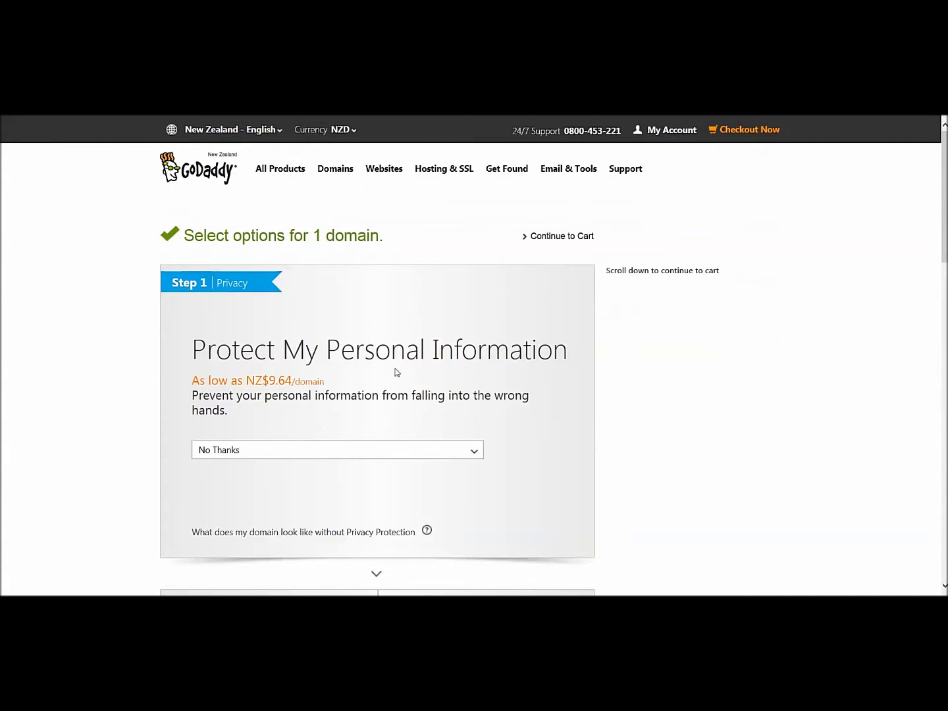
pyautogui.scroll(-3, 564, 395)
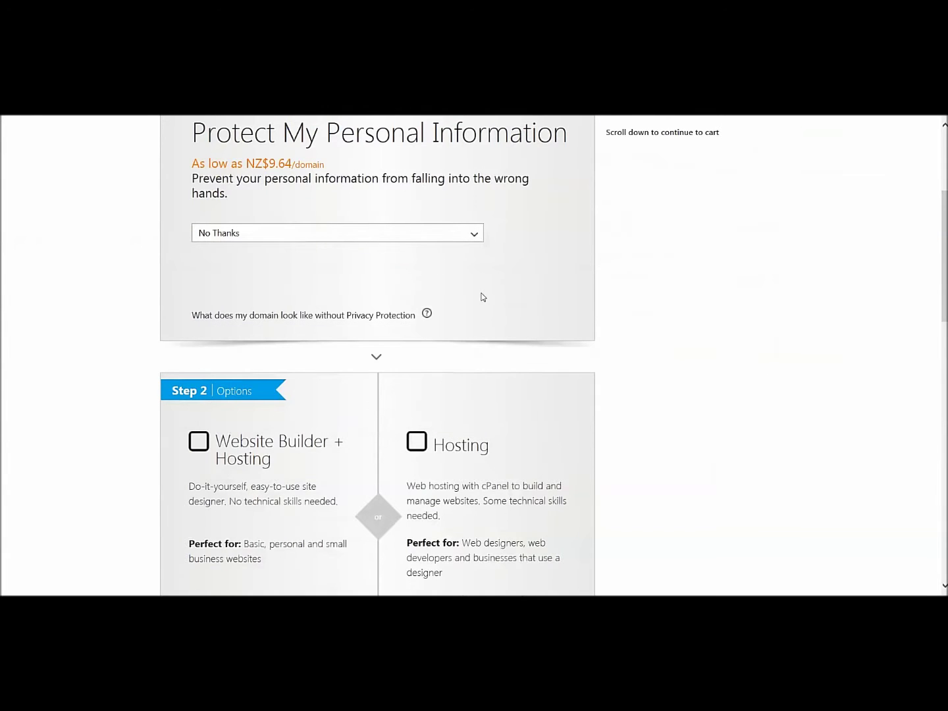
pyautogui.scroll(-4, 670, 233)
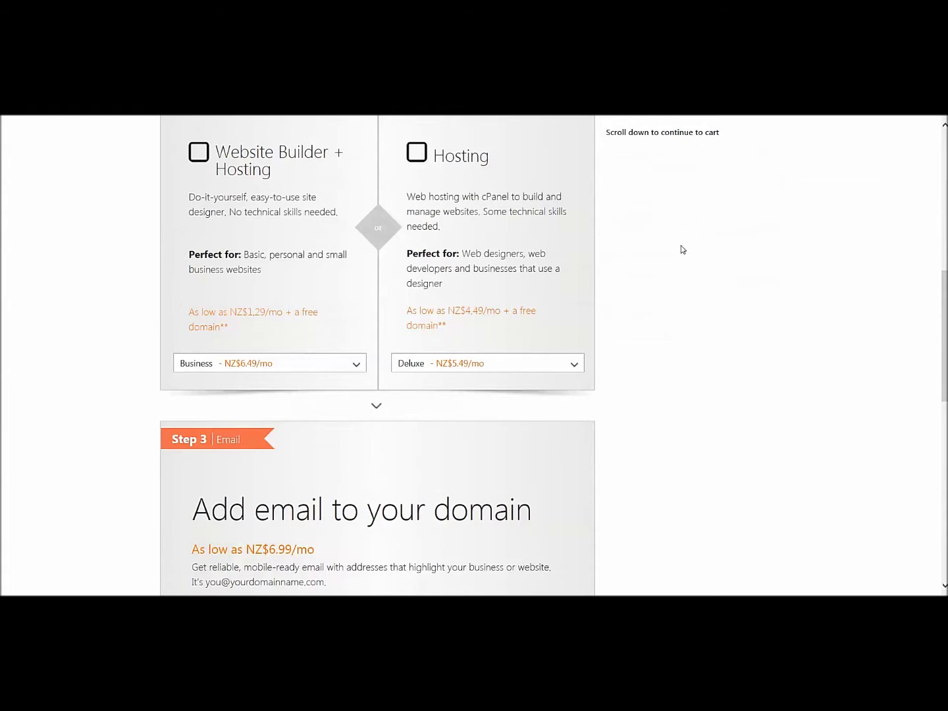
pyautogui.scroll(-4, 631, 277)
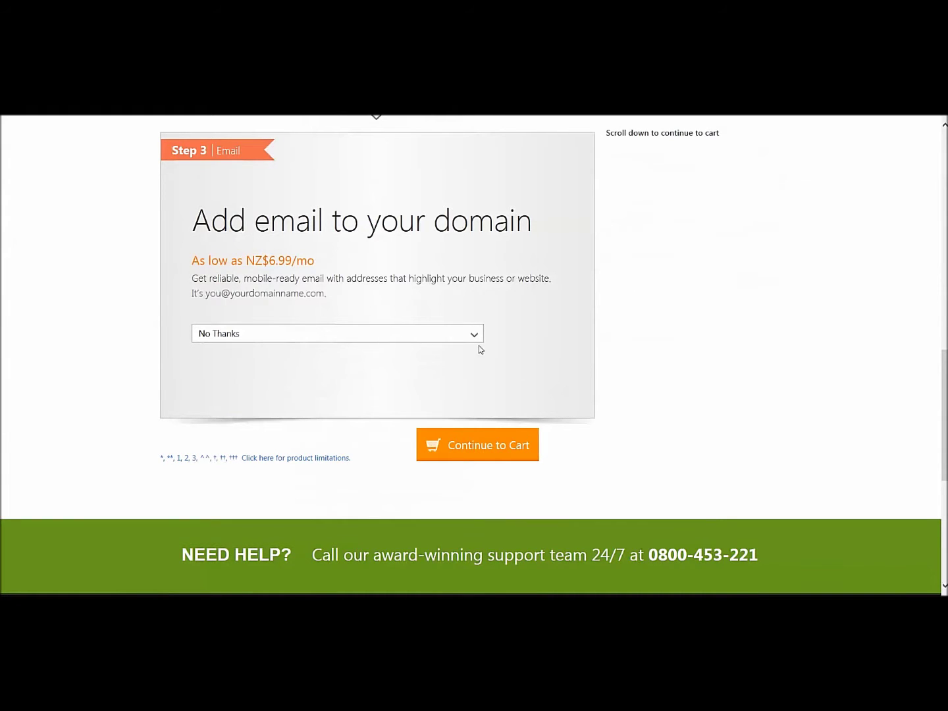
pyautogui.scroll(5, 679, 278)
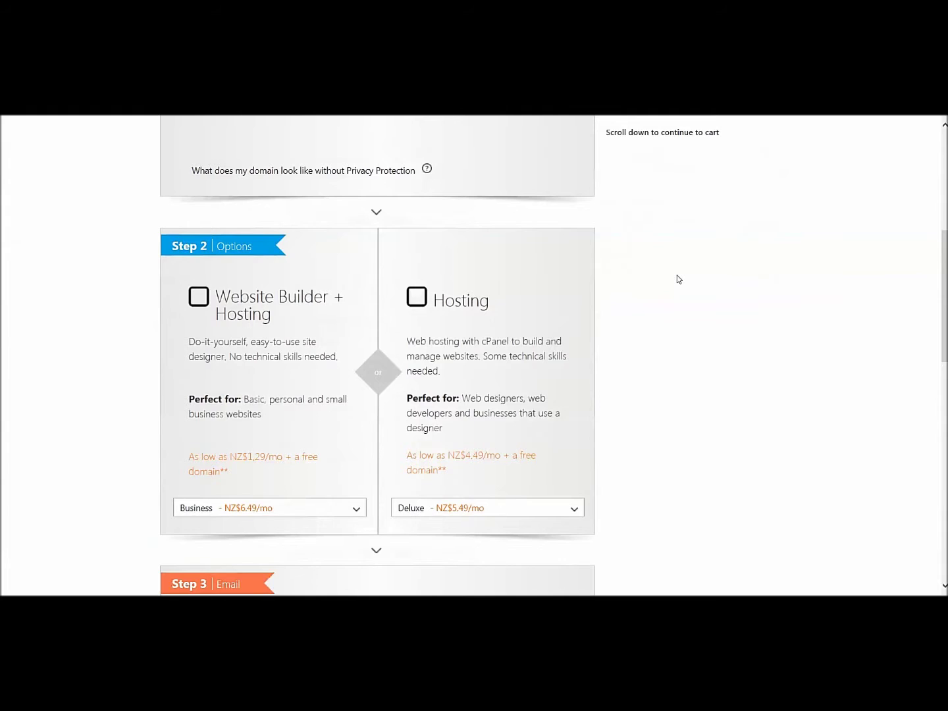
pyautogui.scroll(-7, 678, 277)
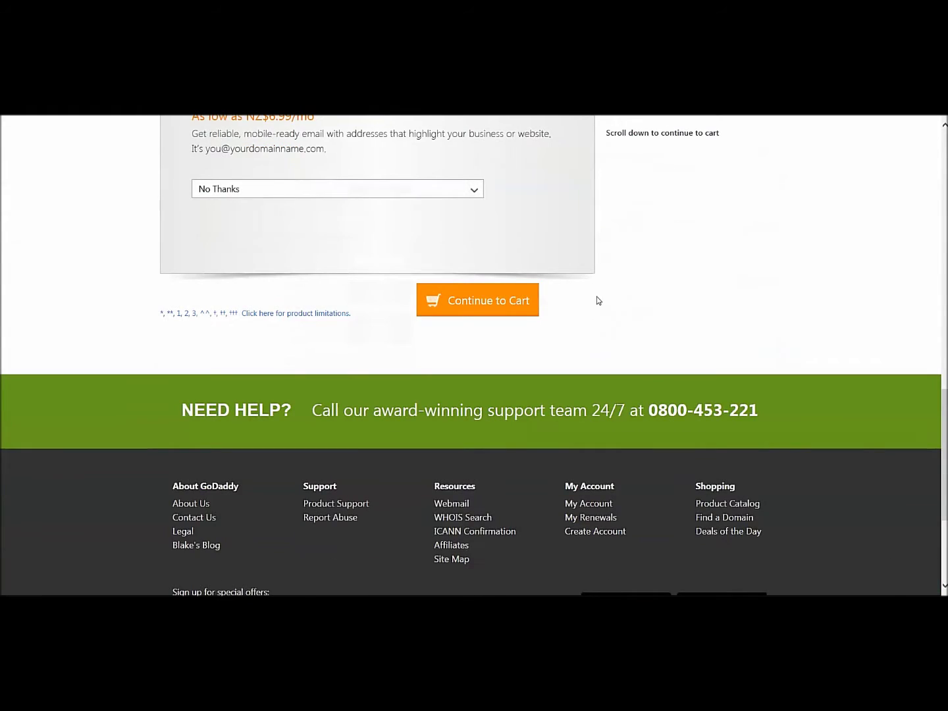
# In the cart, switch the domain term to 5 Years, revert to 1 Year (NZ$11.21), and check out.
pyautogui.click(481, 301)
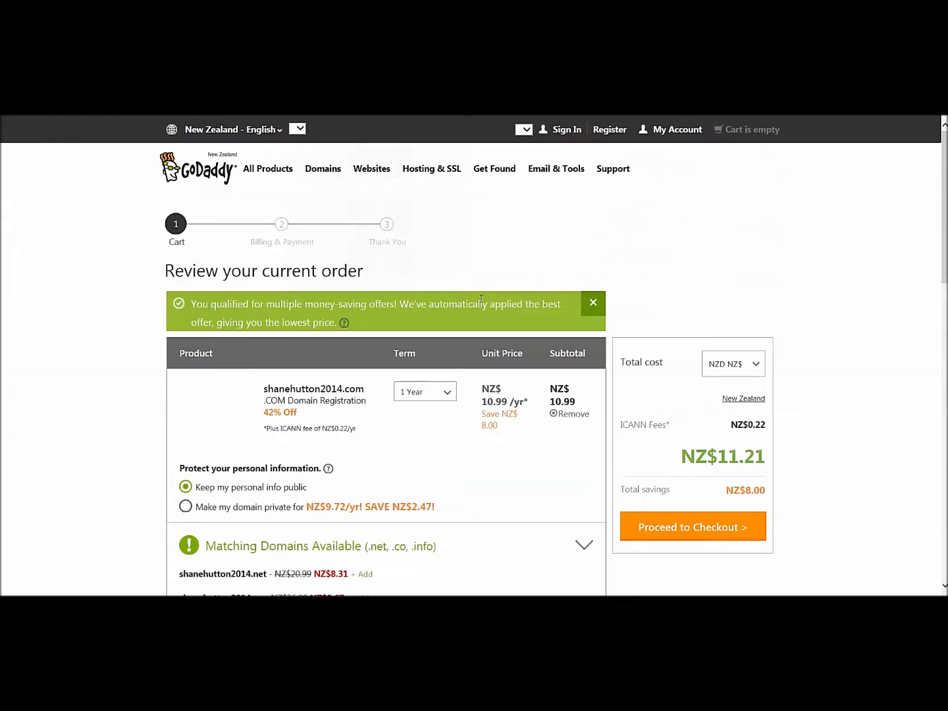
pyautogui.scroll(-1, 435, 419)
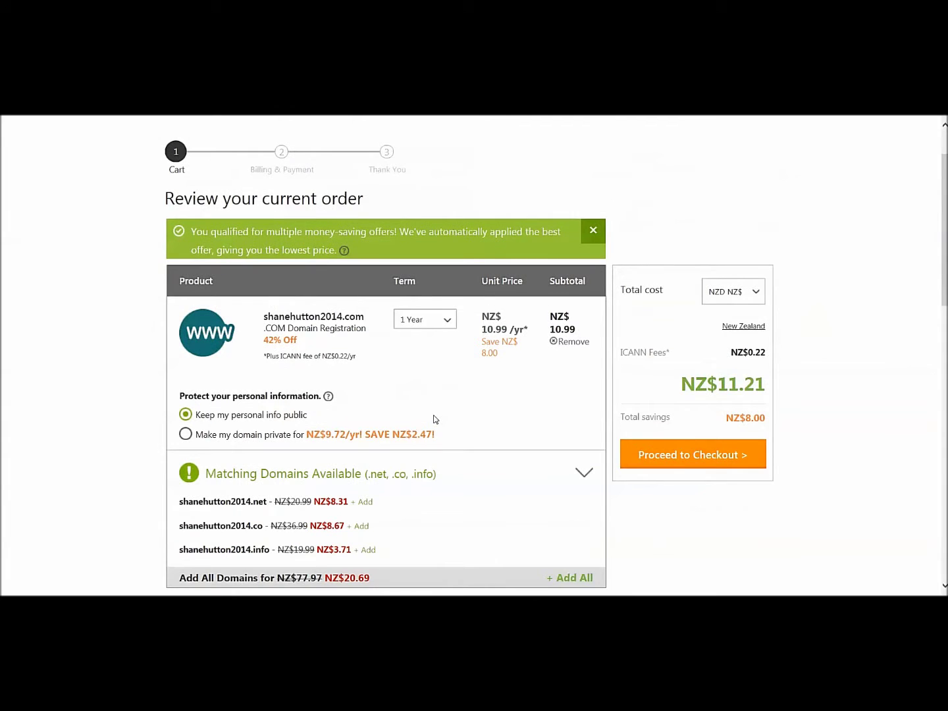
pyautogui.scroll(-1, 434, 420)
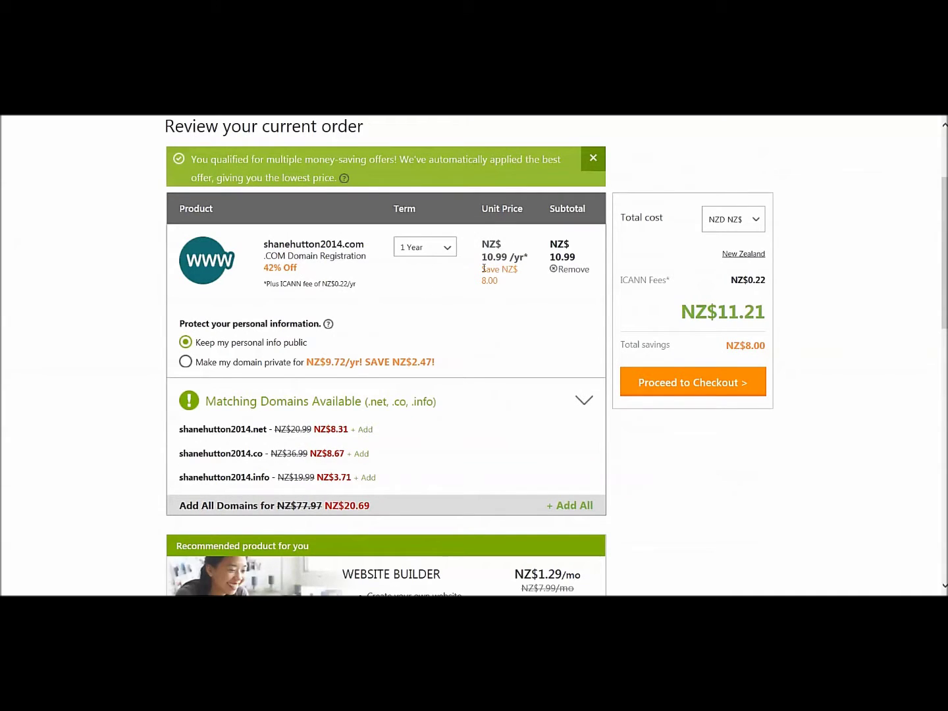
pyautogui.click(450, 250)
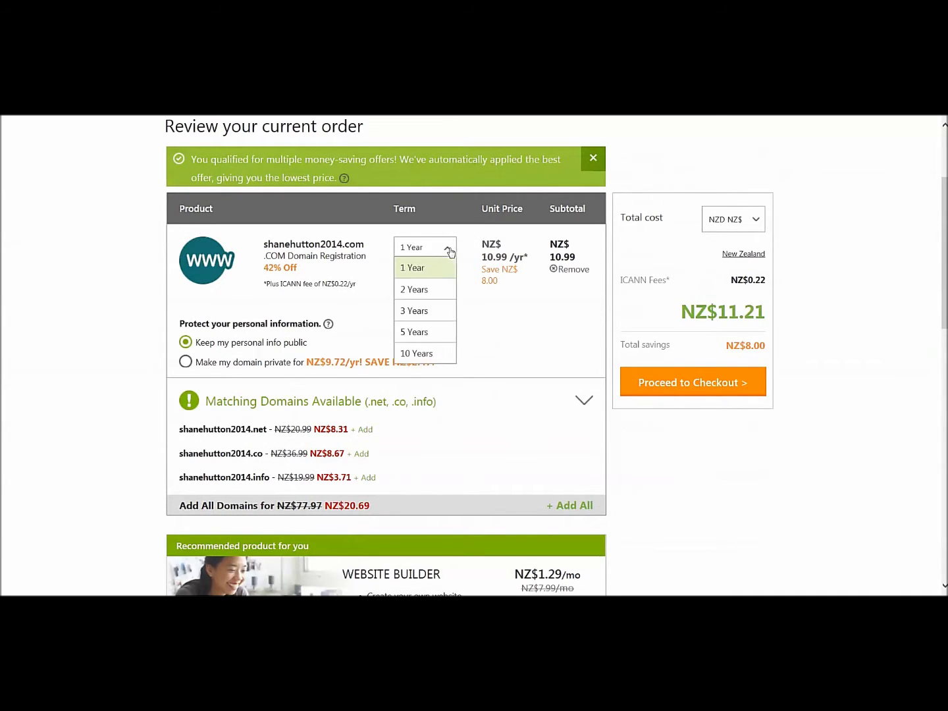
pyautogui.click(416, 334)
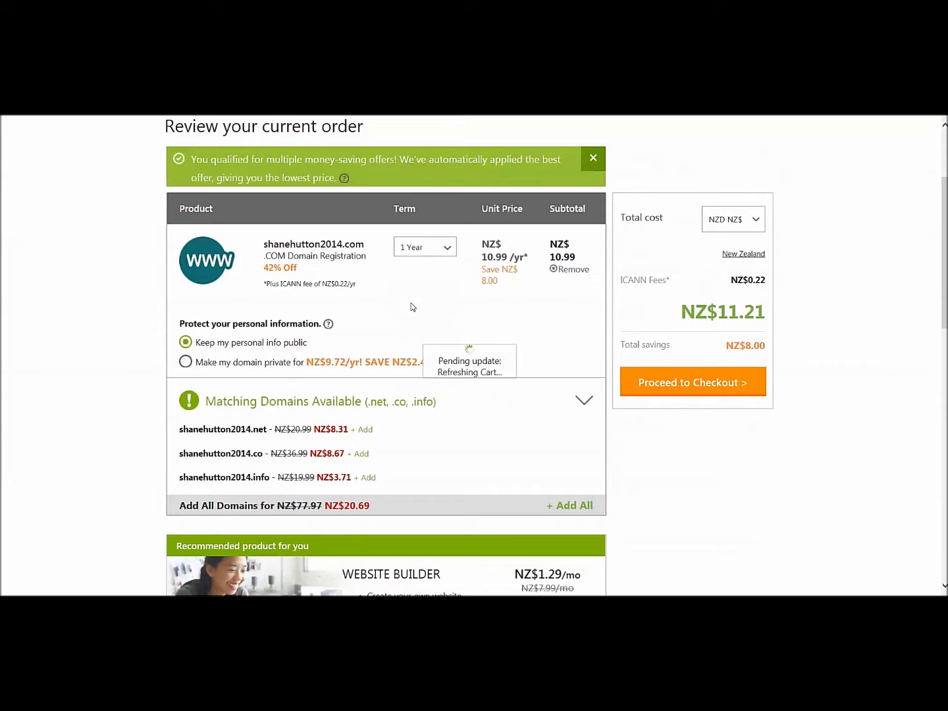
pyautogui.click(439, 249)
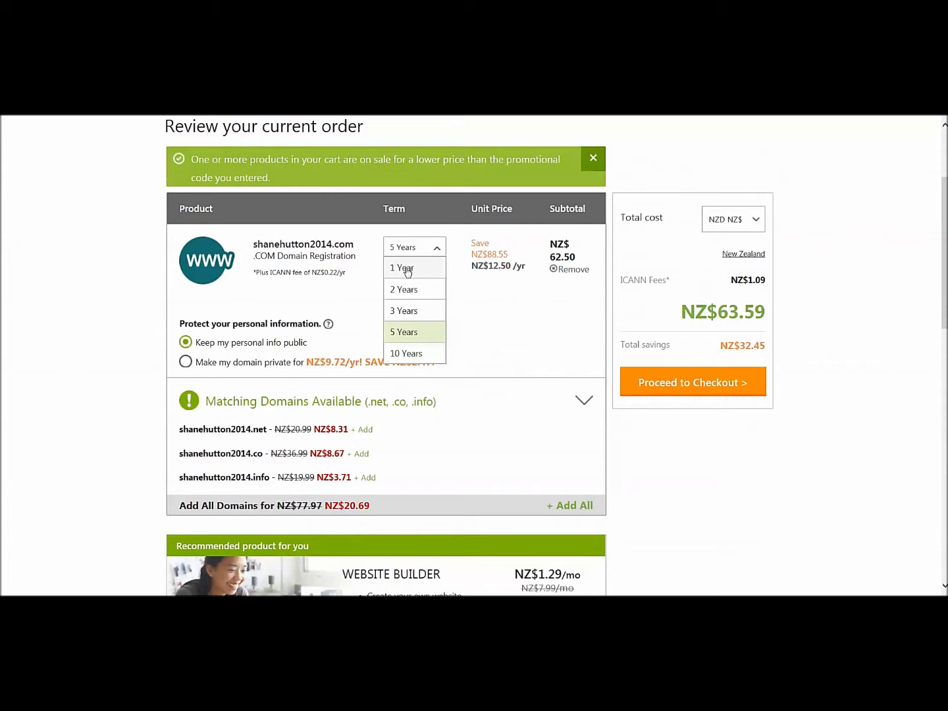
pyautogui.click(406, 269)
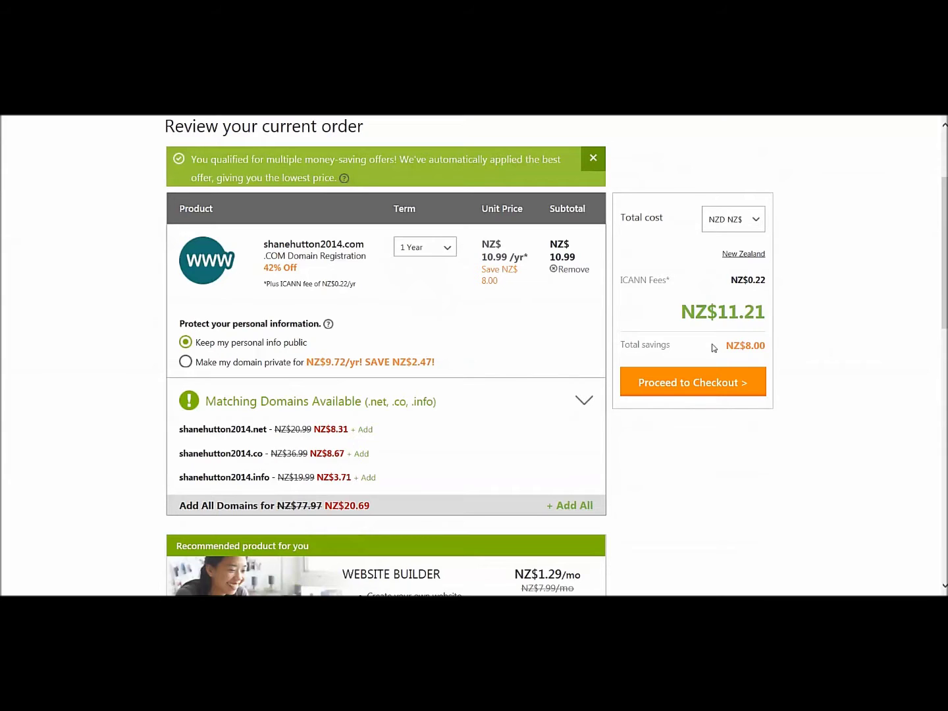
pyautogui.click(686, 388)
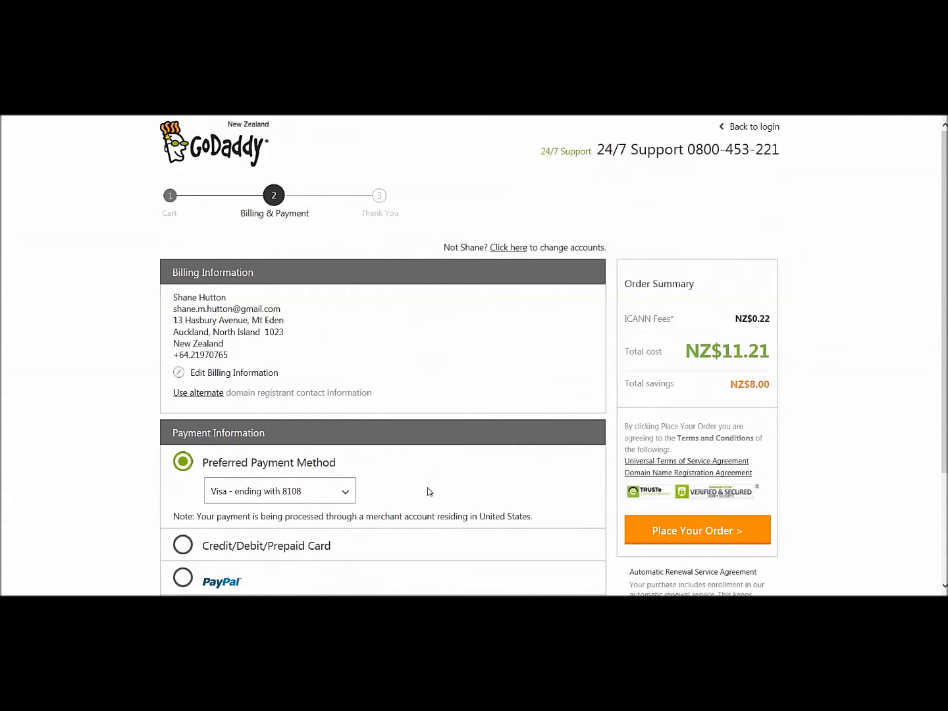
# Scroll the Billing & Payment page to view the card, PayPal and Moneybookers options.
pyautogui.scroll(-2, 428, 491)
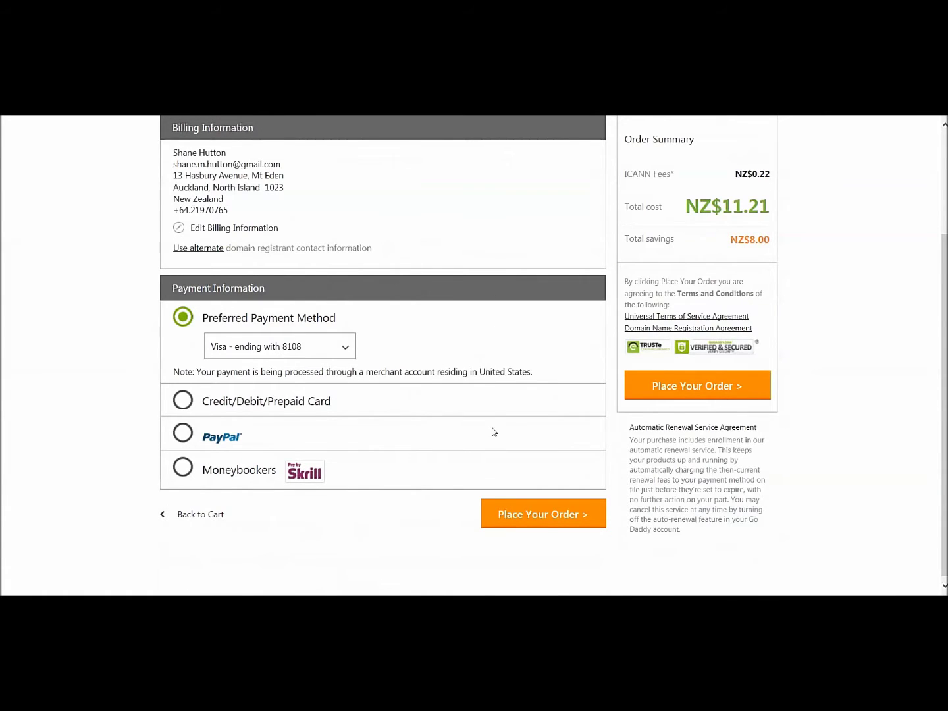
pyautogui.scroll(2, 495, 432)
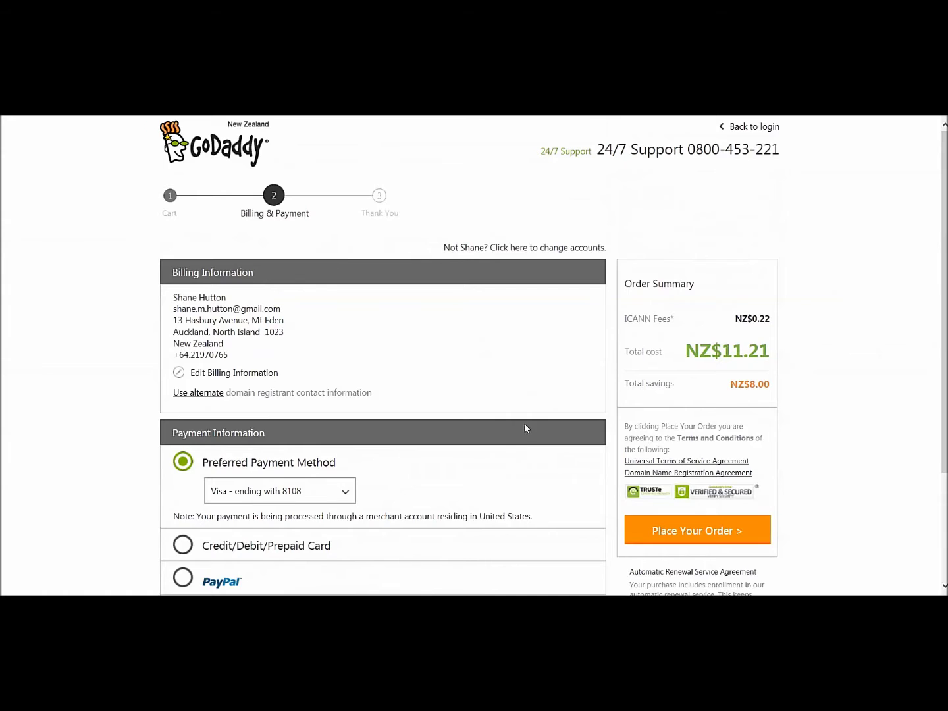
pyautogui.scroll(-2, 499, 419)
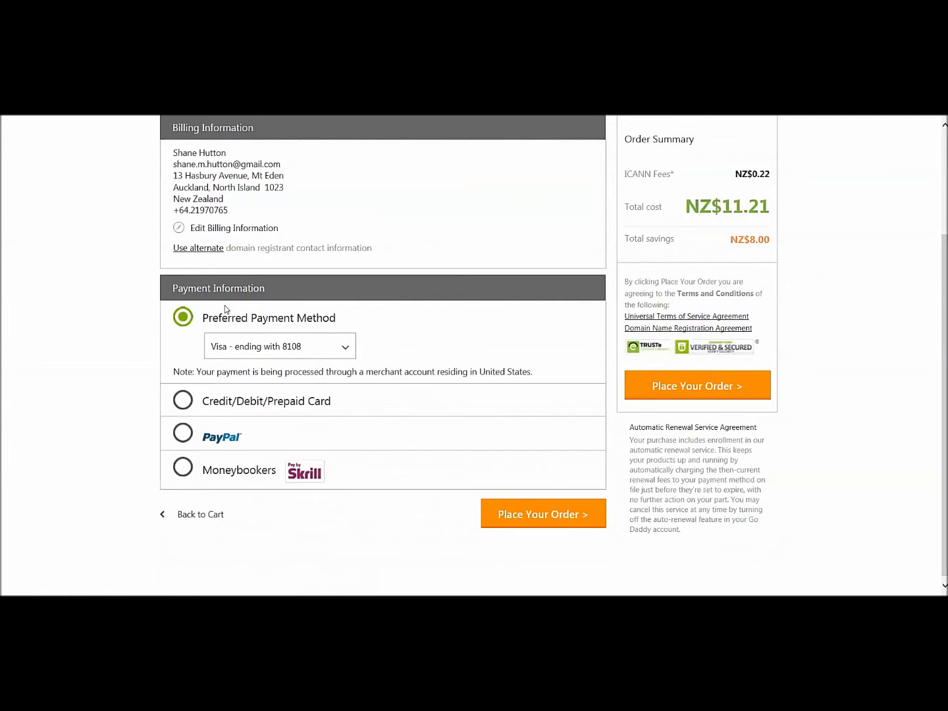
# Try the card, PayPal and saved preferred payment methods in turn.
pyautogui.click(183, 401)
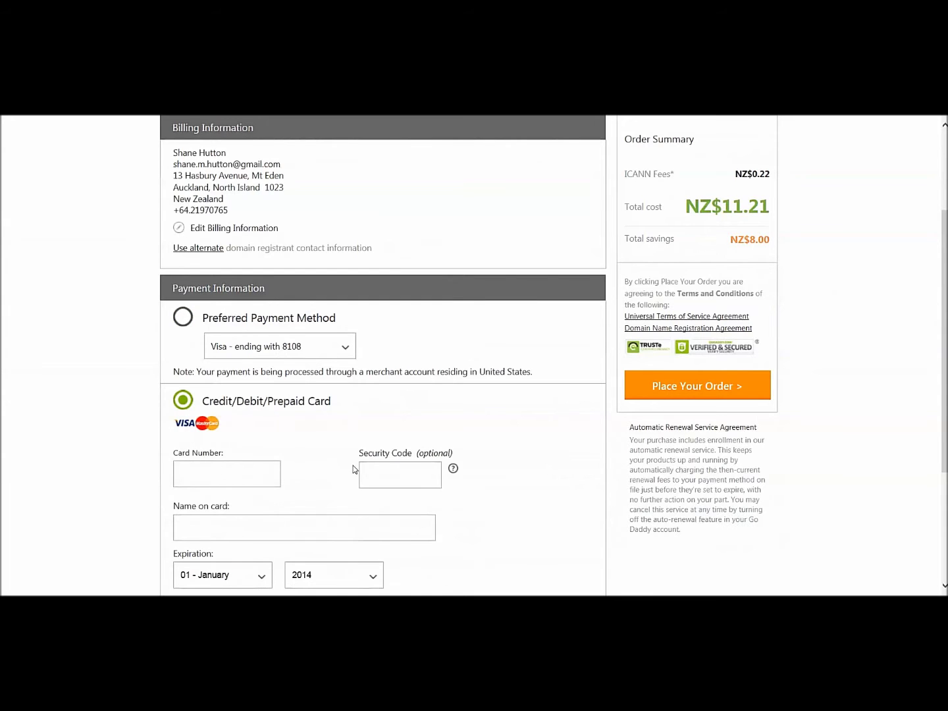
pyautogui.scroll(-2, 502, 488)
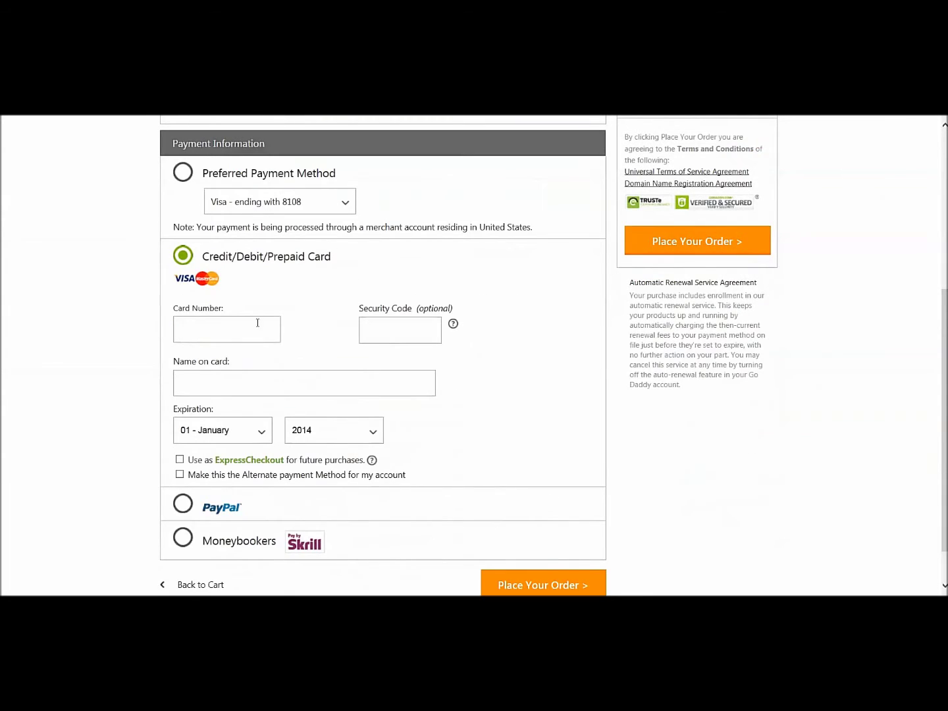
pyautogui.scroll(1, 491, 389)
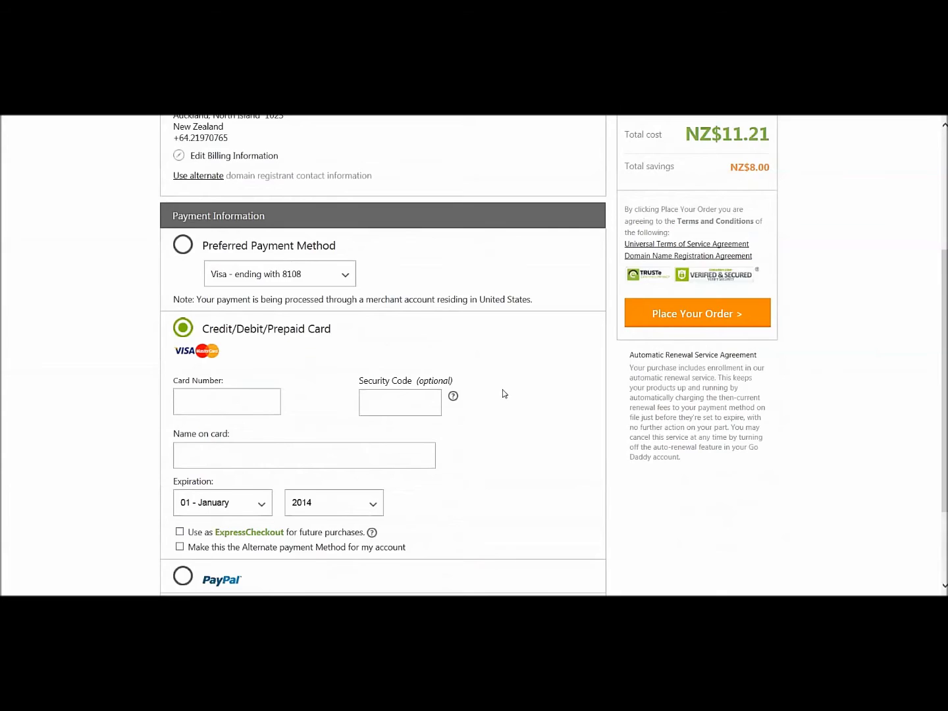
pyautogui.scroll(-2, 502, 394)
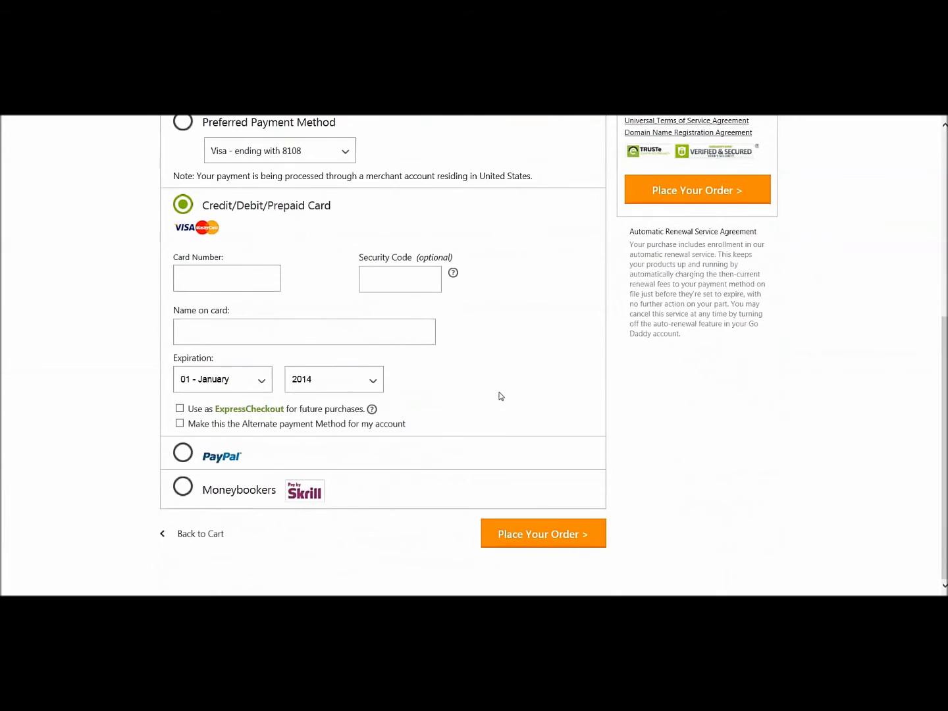
pyautogui.click(184, 453)
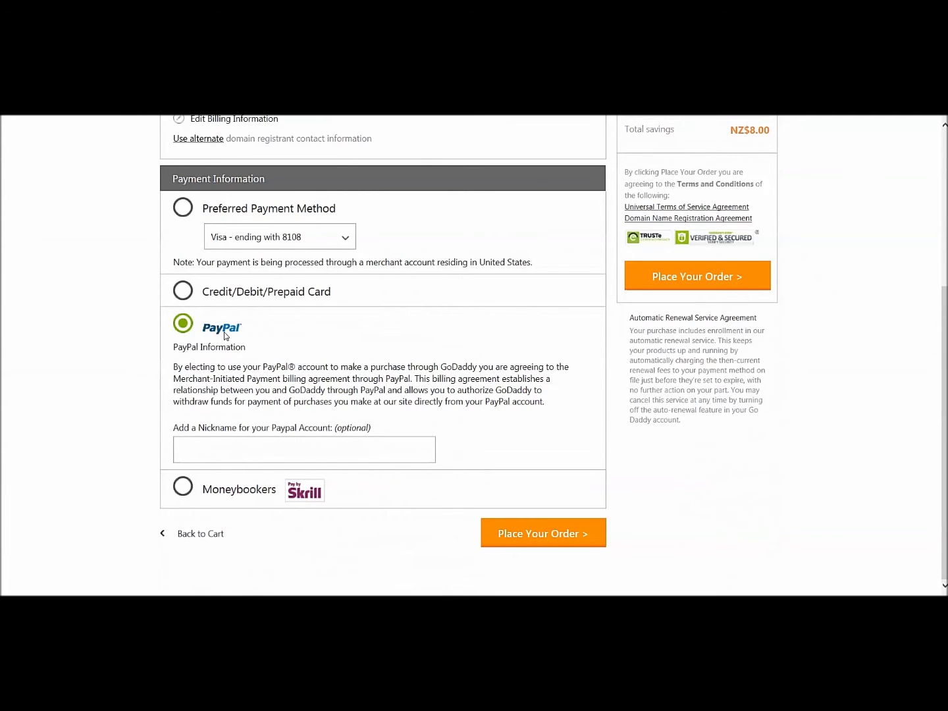
pyautogui.scroll(2, 225, 336)
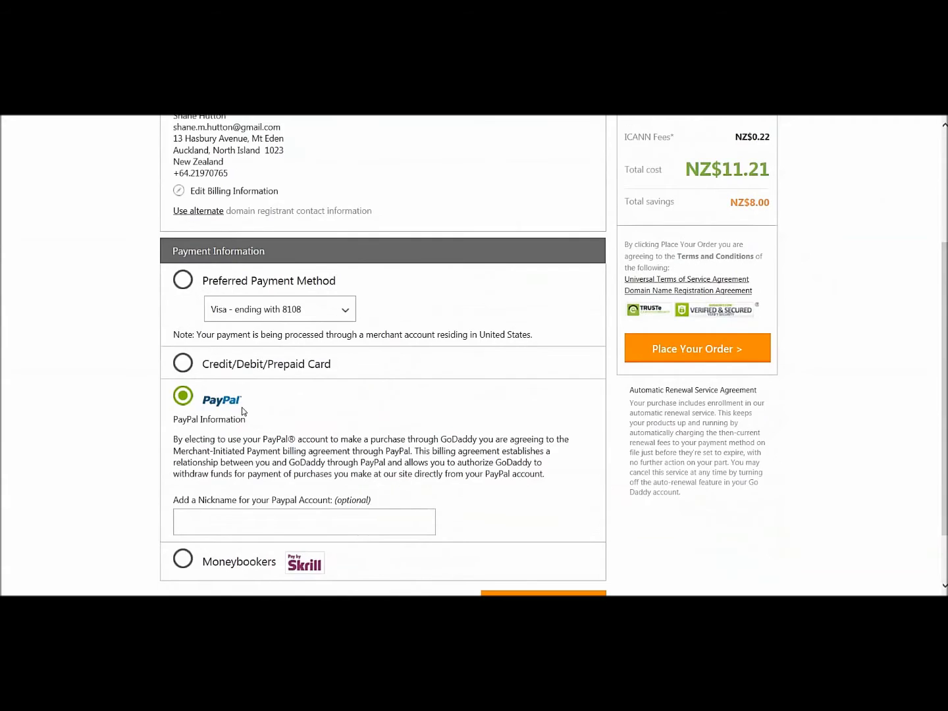
pyautogui.click(185, 285)
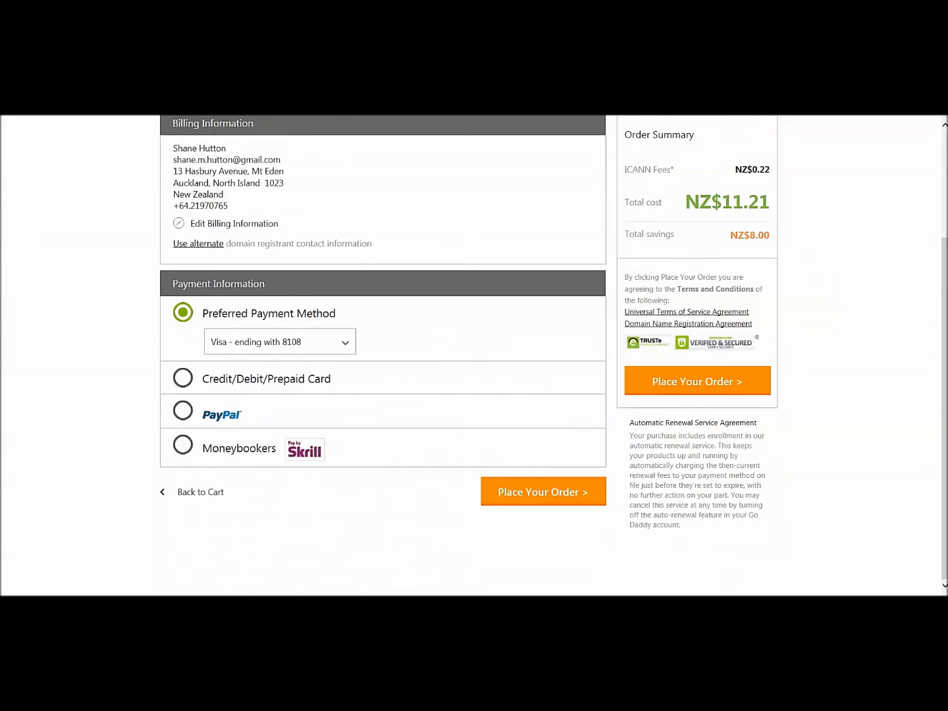
# Select Credit/Debit/Prepaid Card and review the empty card form with 01 - January 2014 expiry.
pyautogui.click(183, 379)
pyautogui.scroll(-1, 501, 474)
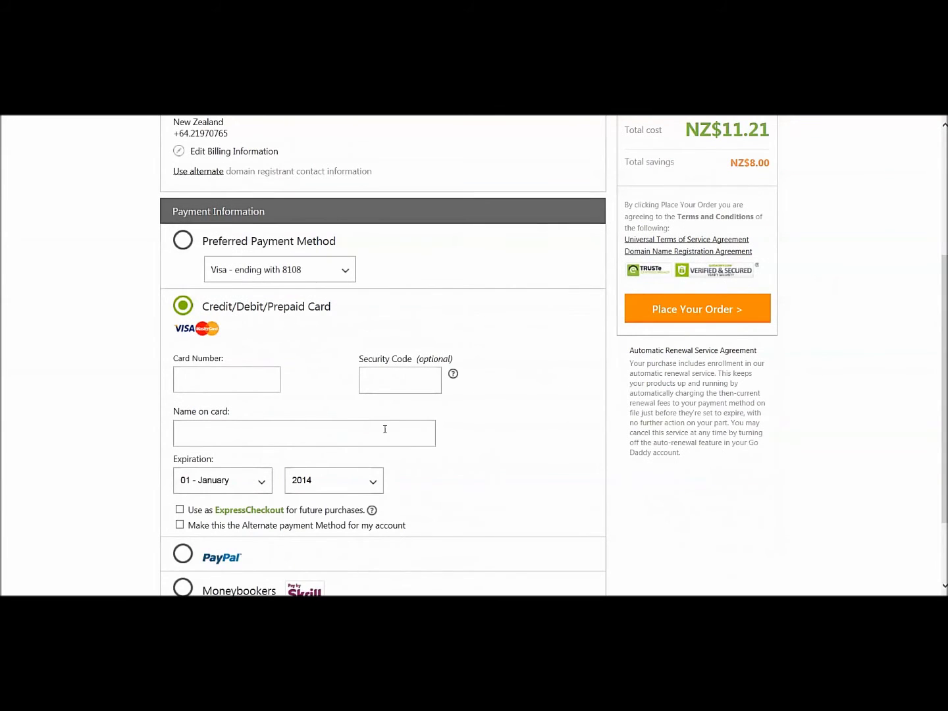
pyautogui.scroll(-1, 555, 367)
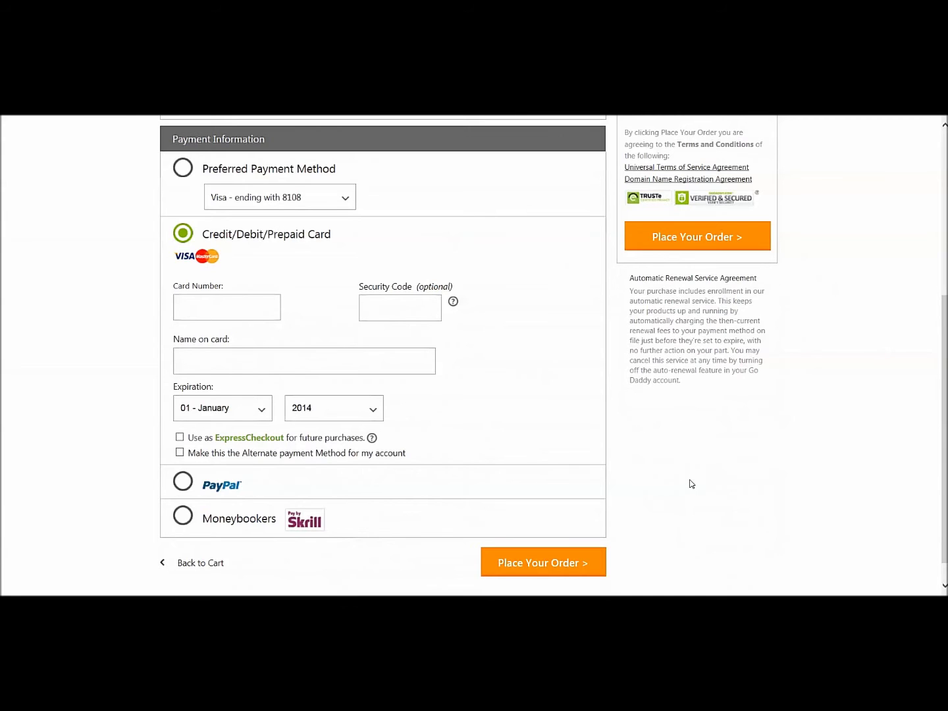
pyautogui.scroll(2, 692, 484)
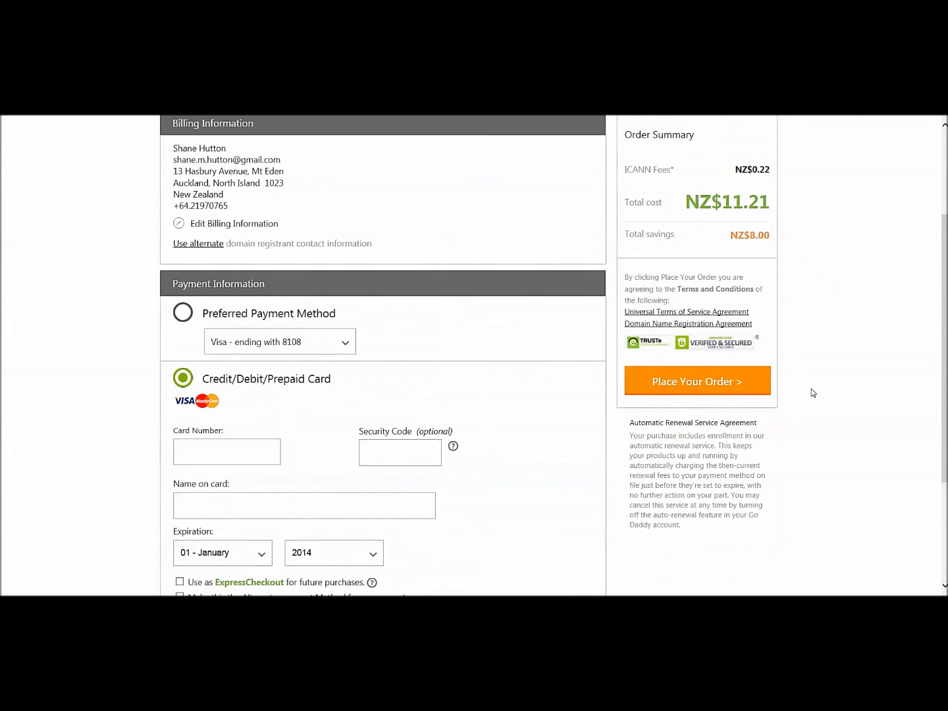
pyautogui.scroll(2, 811, 389)
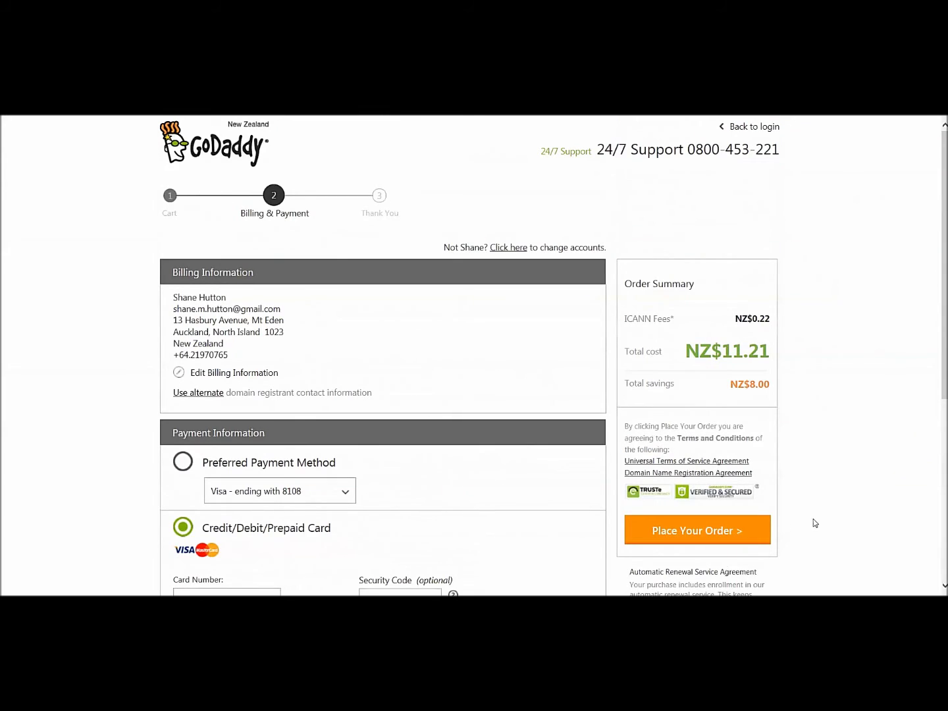